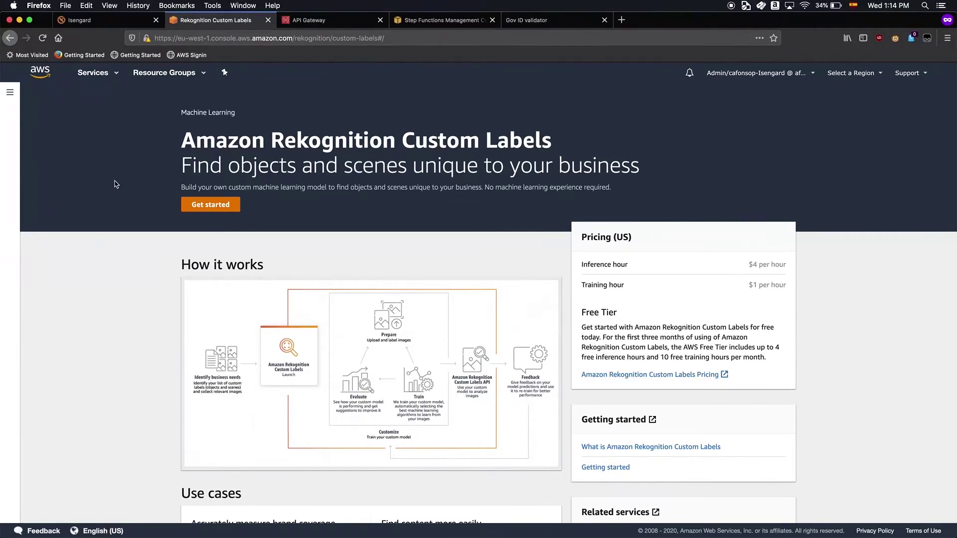
- Open the dni-3 dataset from the Rekognition Custom Labels datasets
click(18, 109)
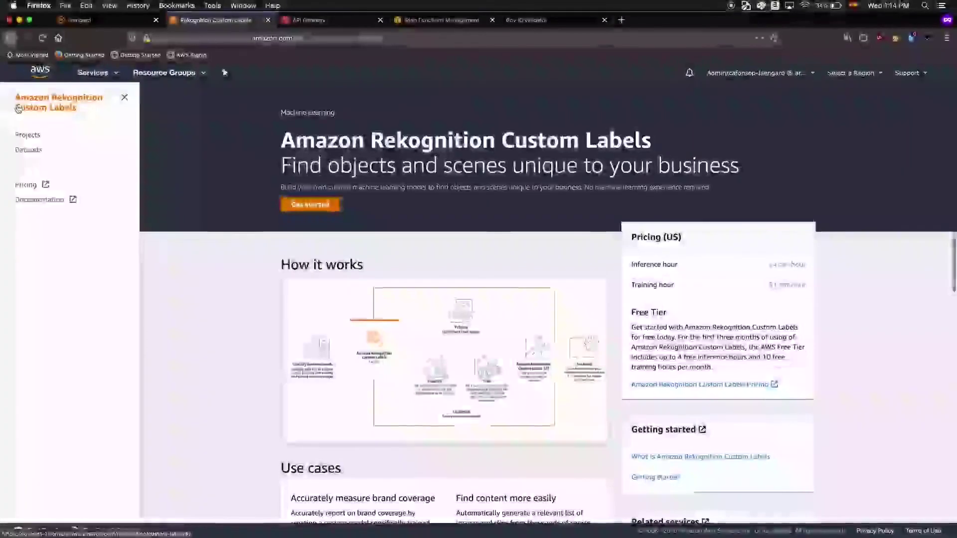
click(38, 152)
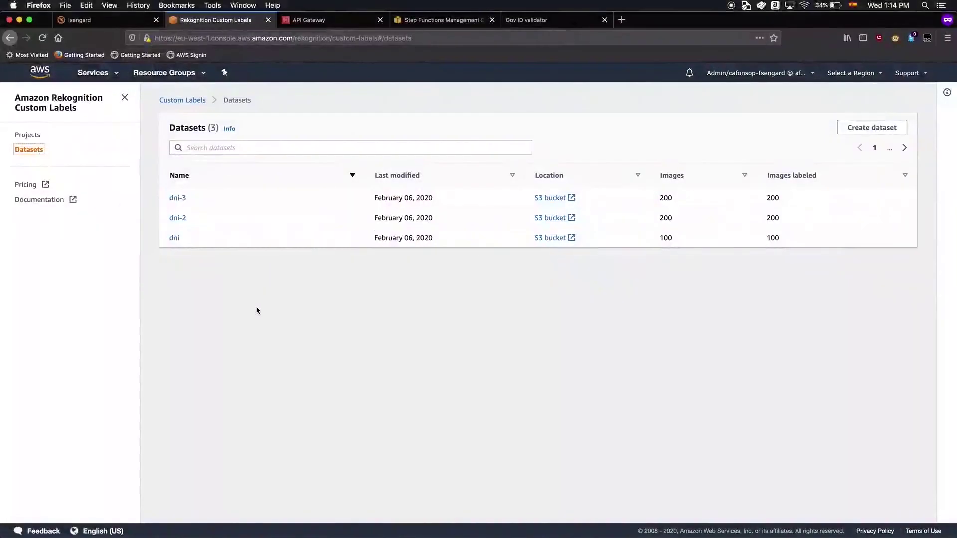
click(182, 199)
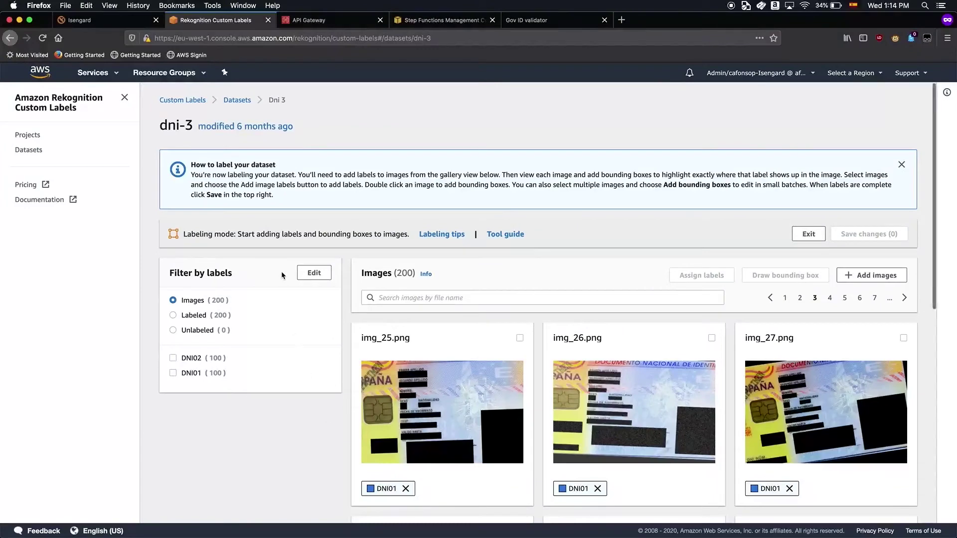
- Examine the ID card images in the dni-3 dataset and the labels assigned to them
scroll(327, 438, down, 1)
scroll(327, 438, down, 1)
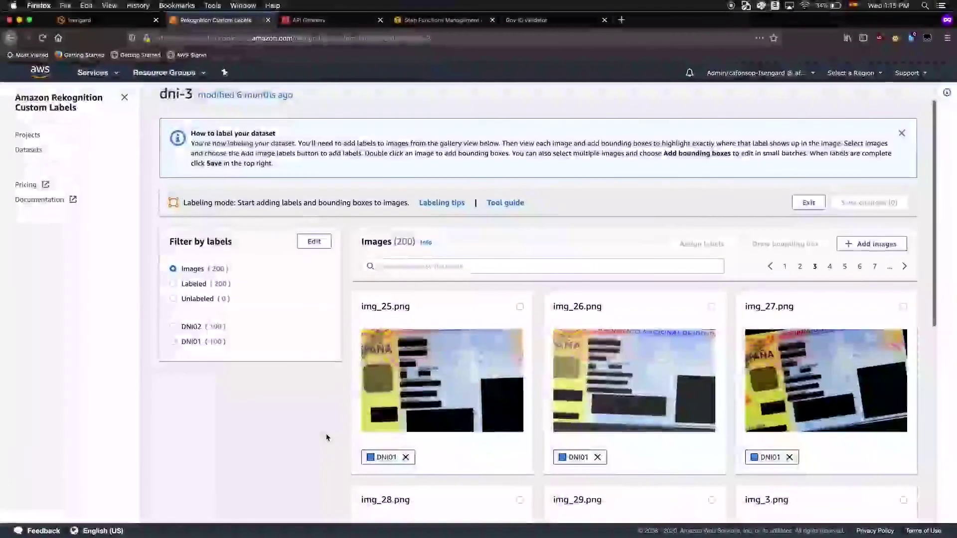
scroll(325, 436, up, 1)
scroll(338, 449, down, 6)
scroll(338, 452, down, 2)
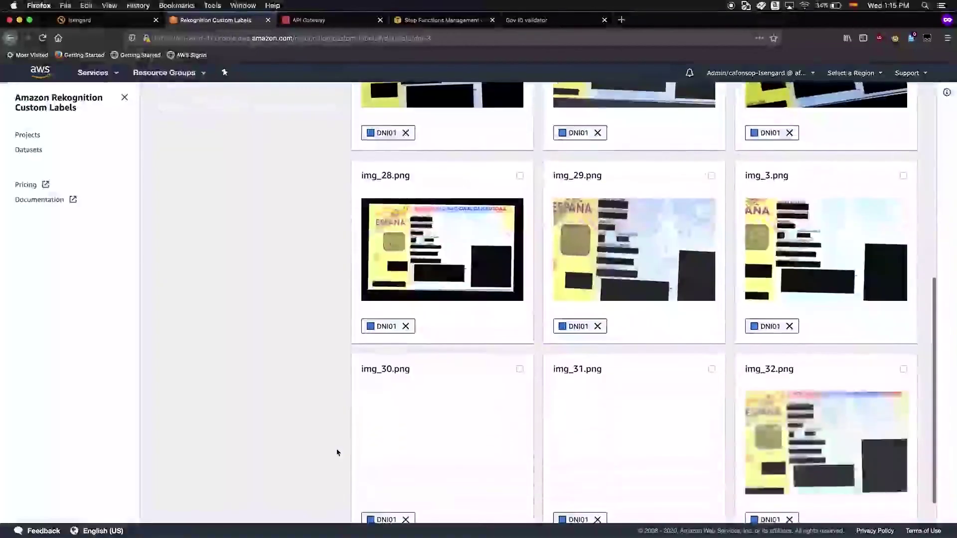
scroll(336, 459, up, 10)
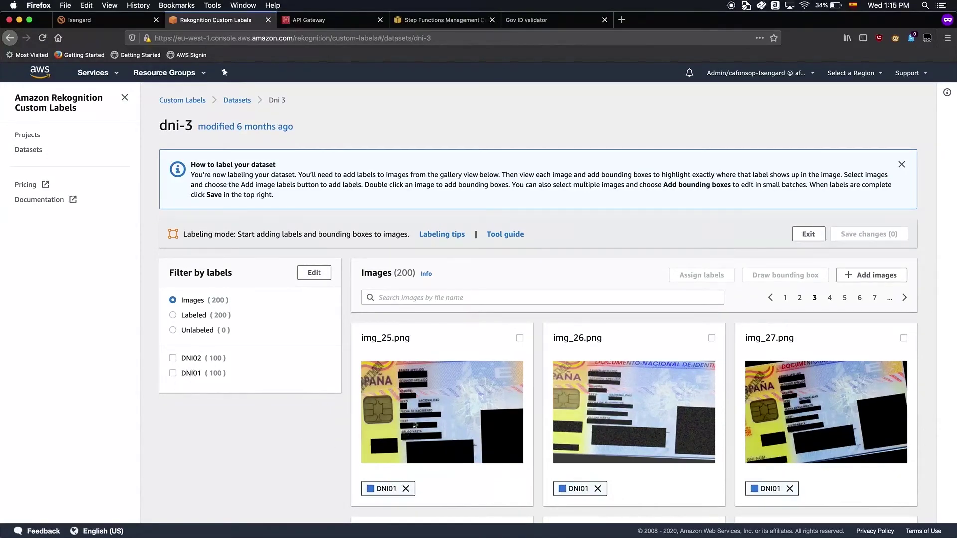
scroll(425, 456, down, 2)
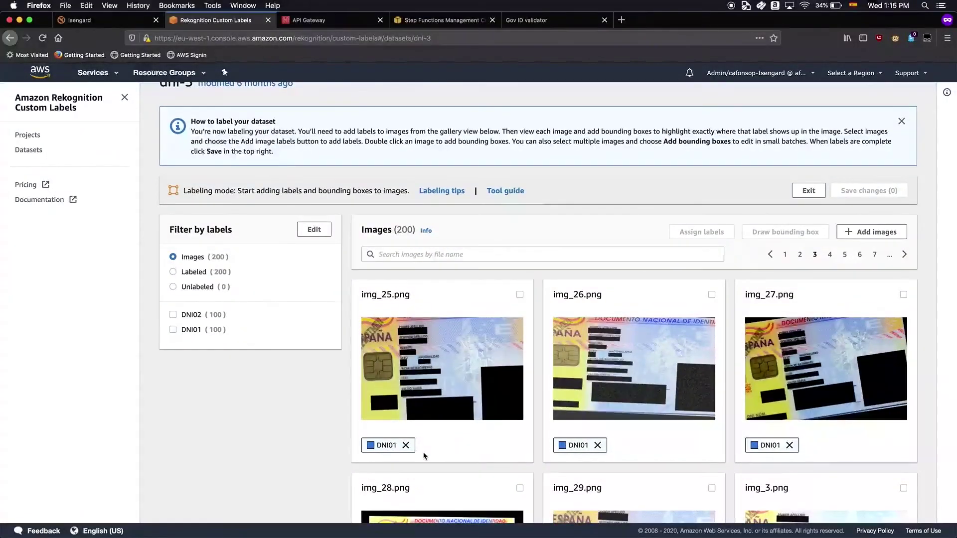
scroll(424, 456, down, 5)
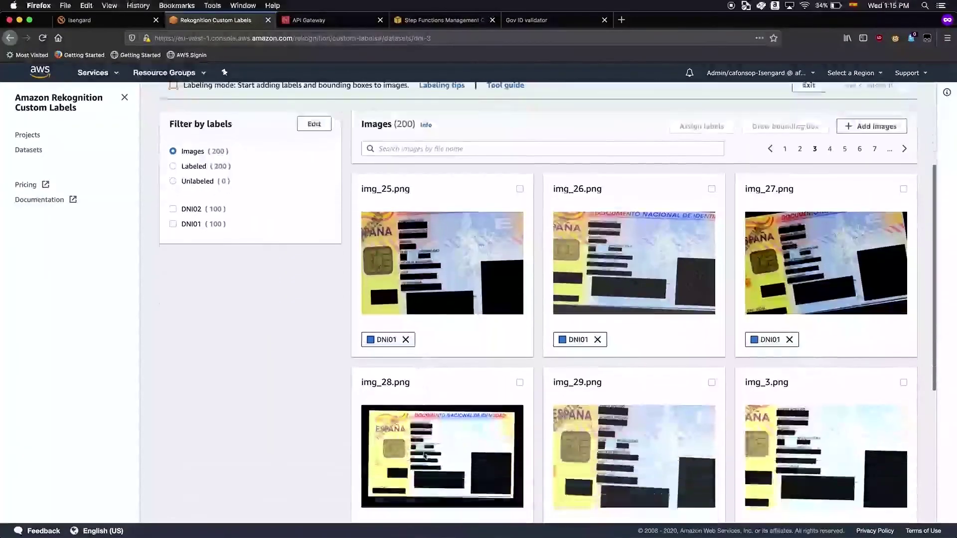
scroll(424, 456, up, 7)
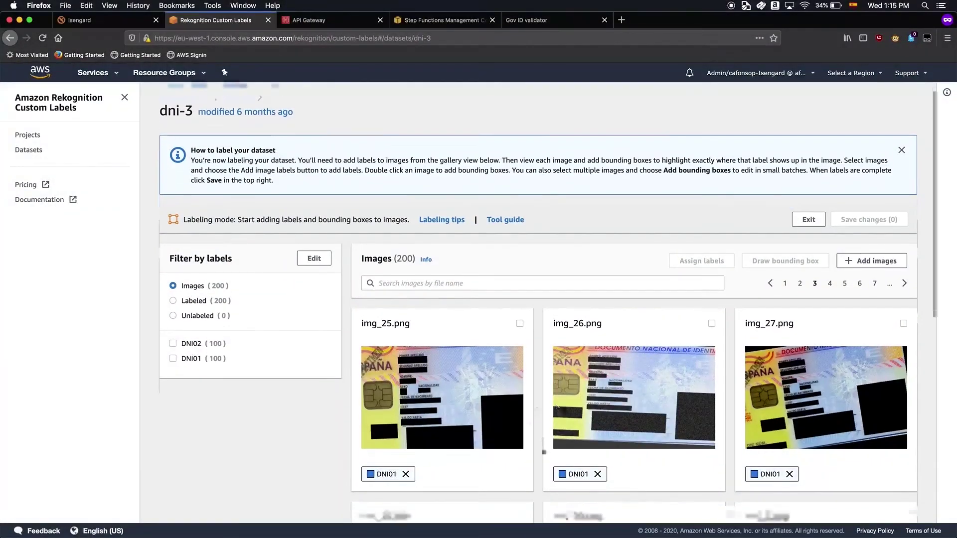
scroll(549, 419, down, 2)
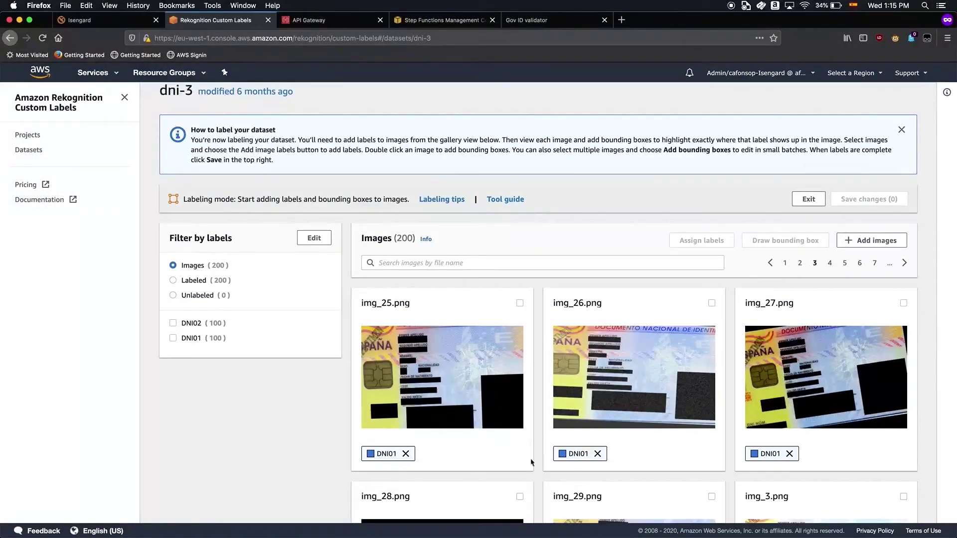
scroll(530, 459, down, 1)
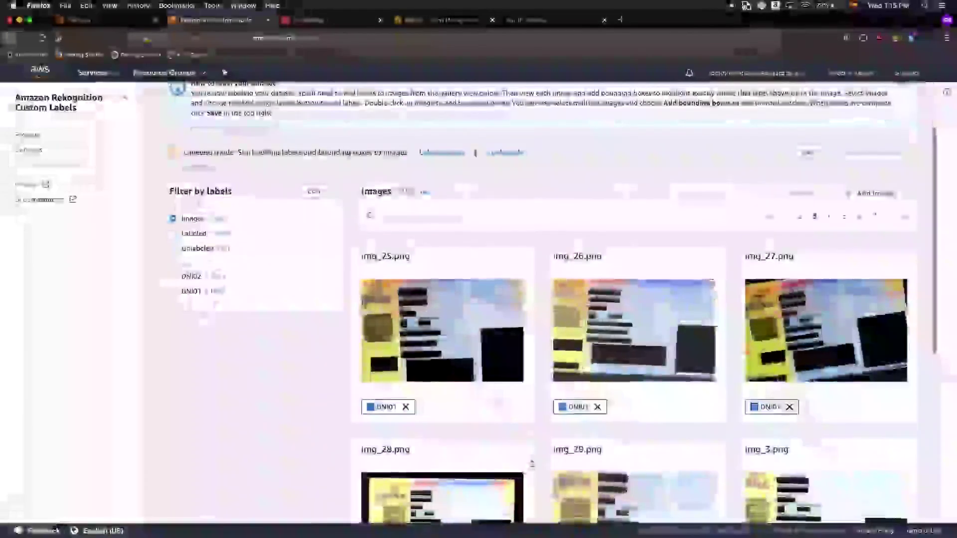
scroll(513, 425, up, 3)
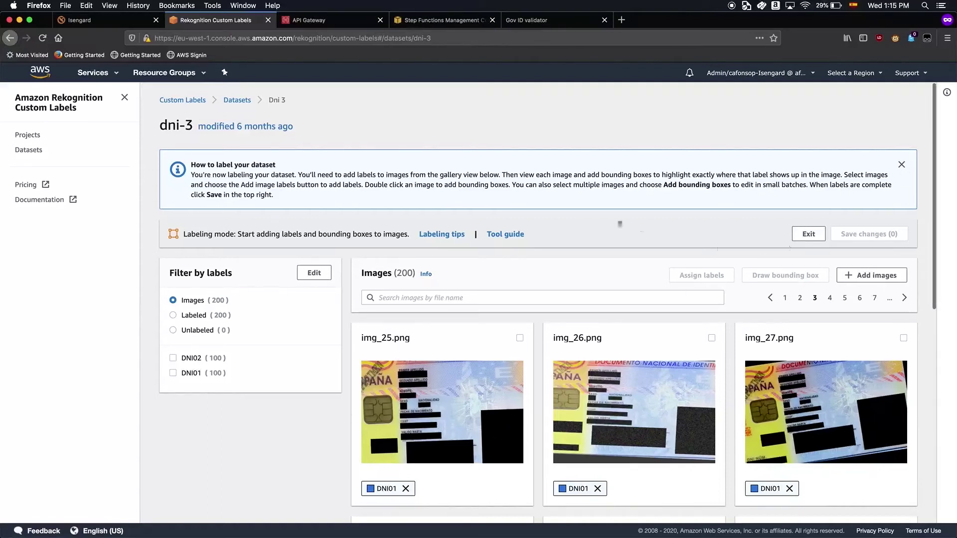
- Select the images img_25.png and img_26.png for labeling and clear both selections again
scroll(357, 315, down, 2)
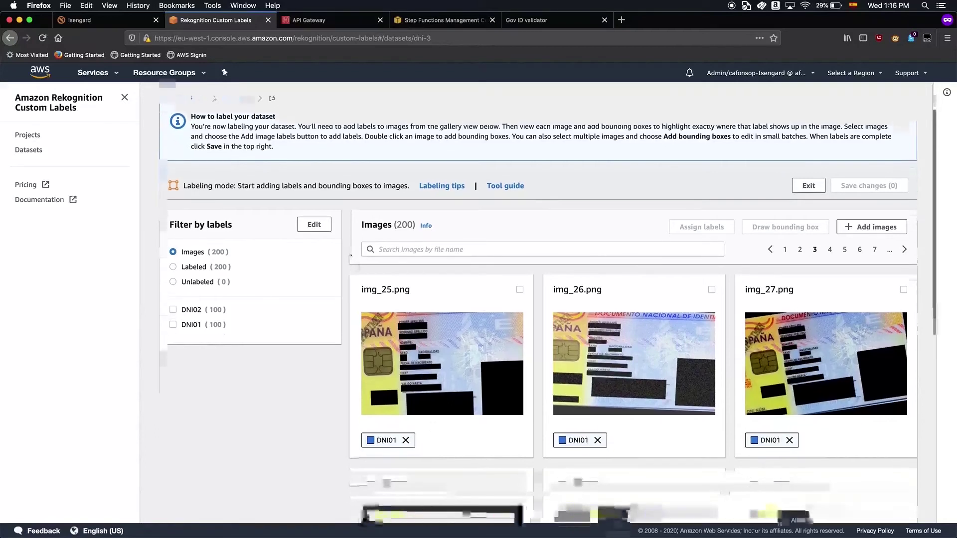
click(519, 290)
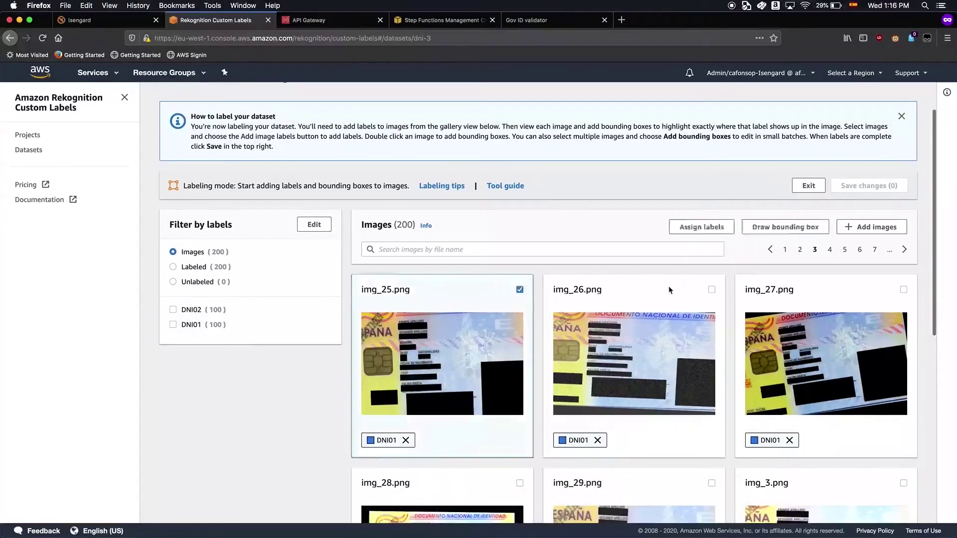
click(711, 289)
click(711, 290)
click(520, 290)
scroll(482, 317, up, 2)
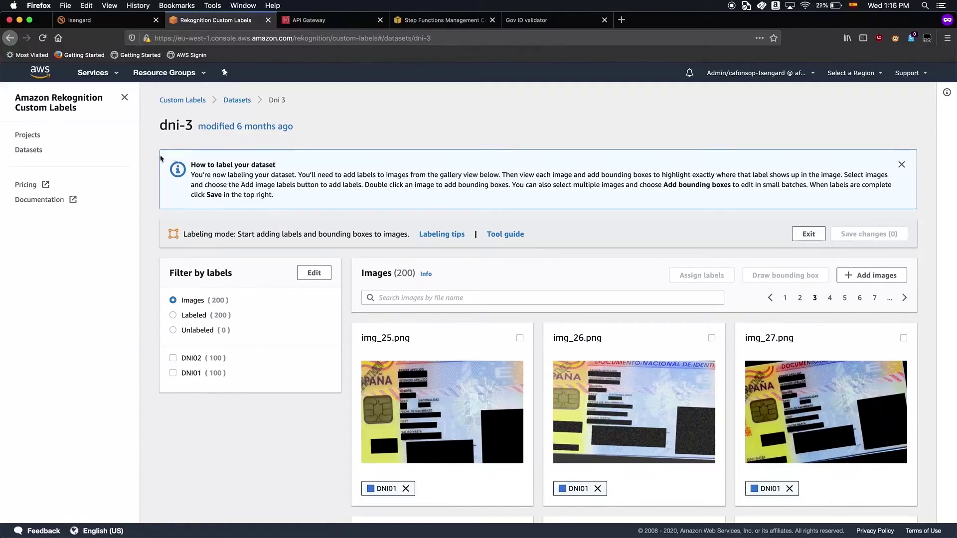
- Open the 2020-02-06T16.58.35 version of the government ID classifier project and view its model details
click(34, 138)
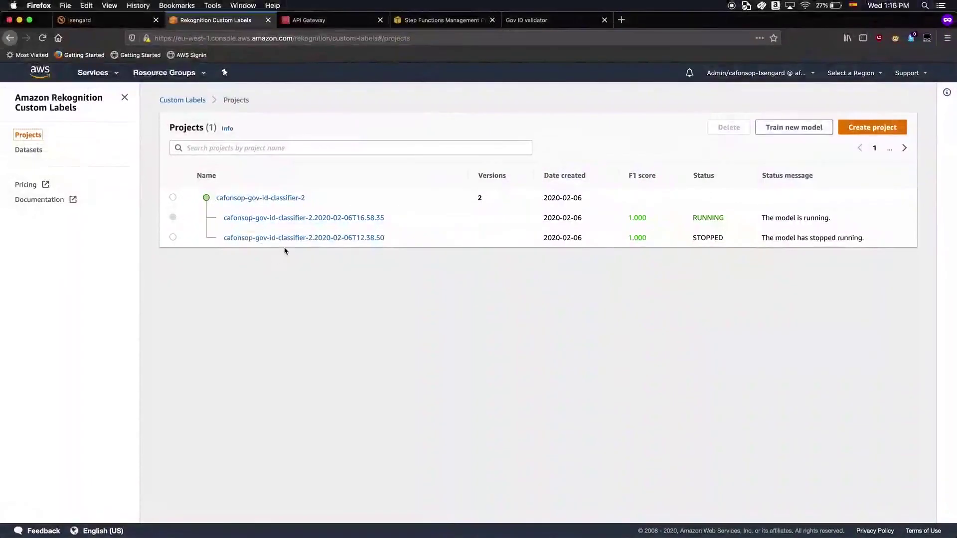
click(277, 218)
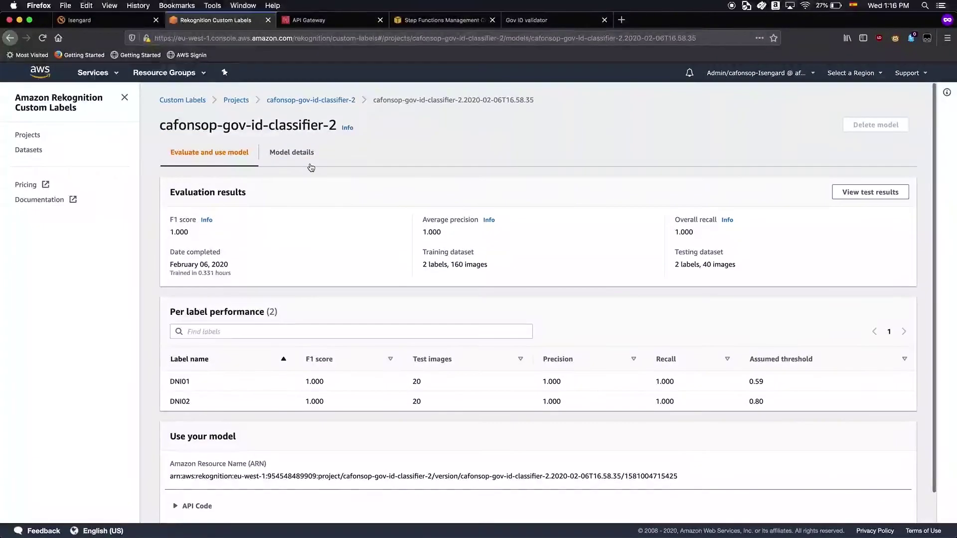
click(293, 152)
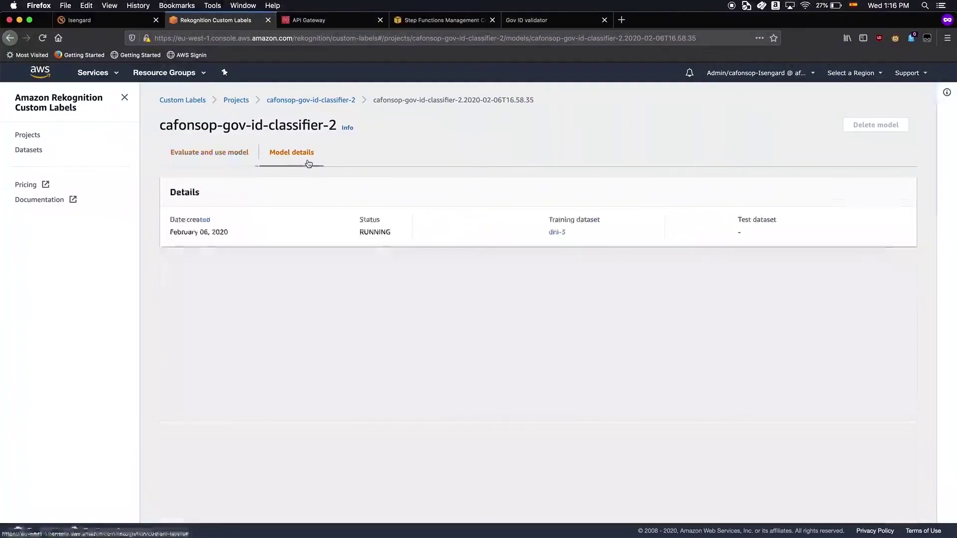
- Review the model's evaluation results and per-label performance, and return to the classifier project's overview
click(222, 163)
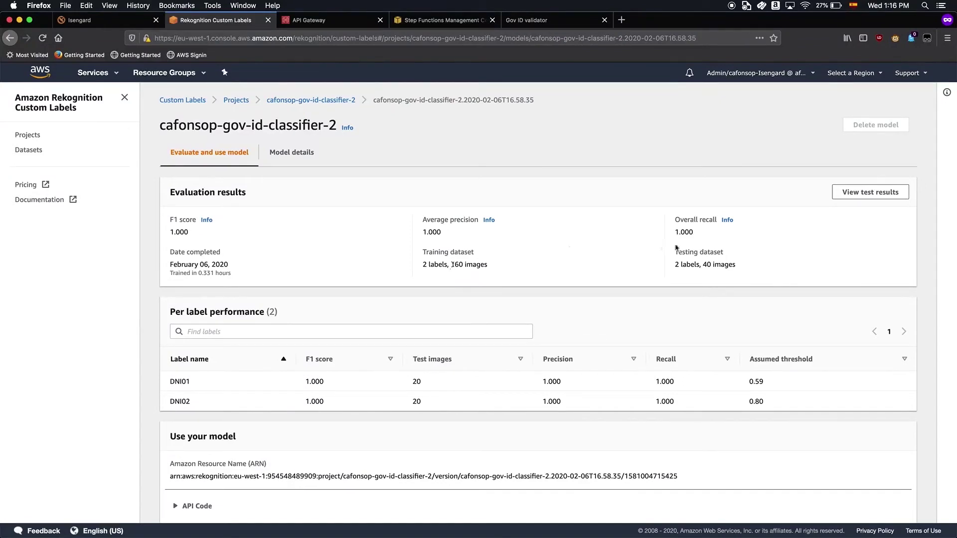
scroll(595, 298, down, 1)
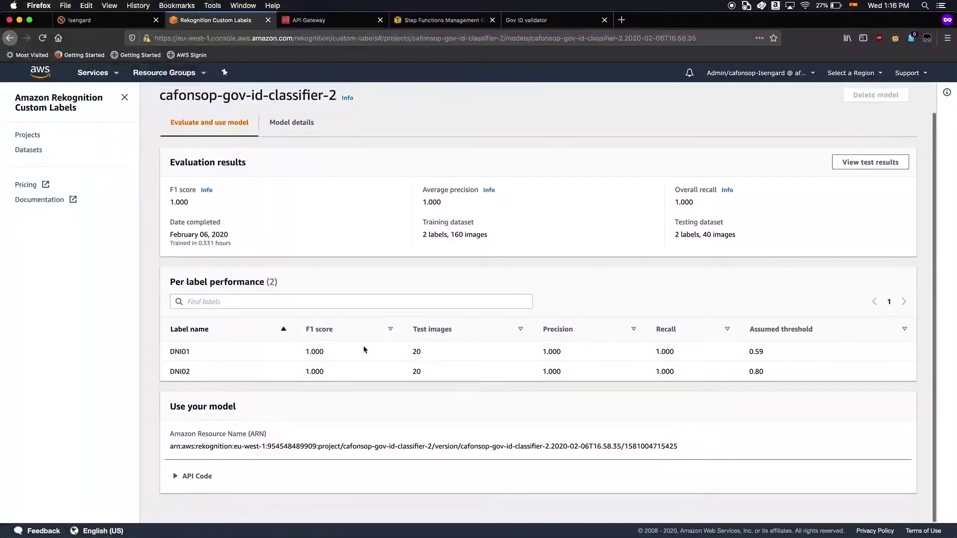
drag(169, 281, 511, 376)
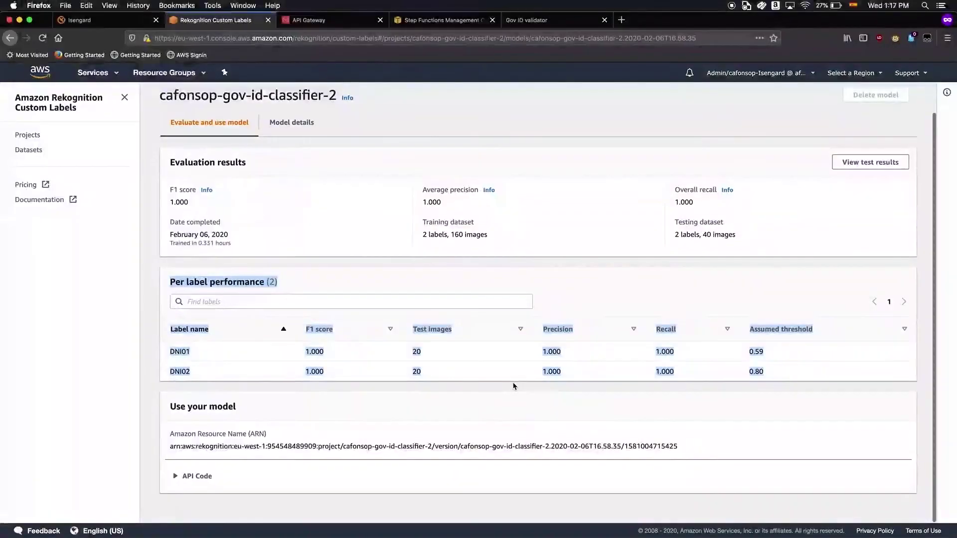
click(514, 387)
scroll(515, 386, up, 1)
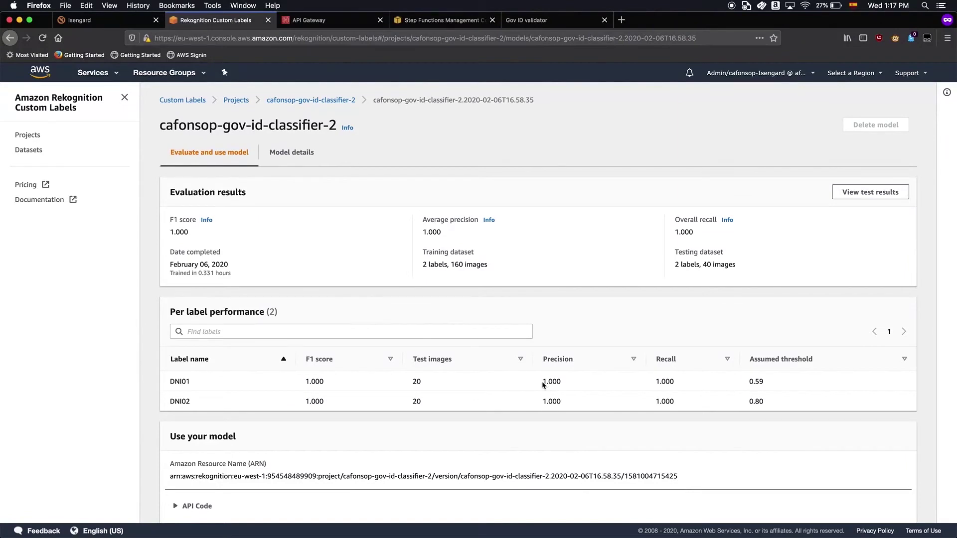
scroll(608, 421, up, 1)
click(306, 100)
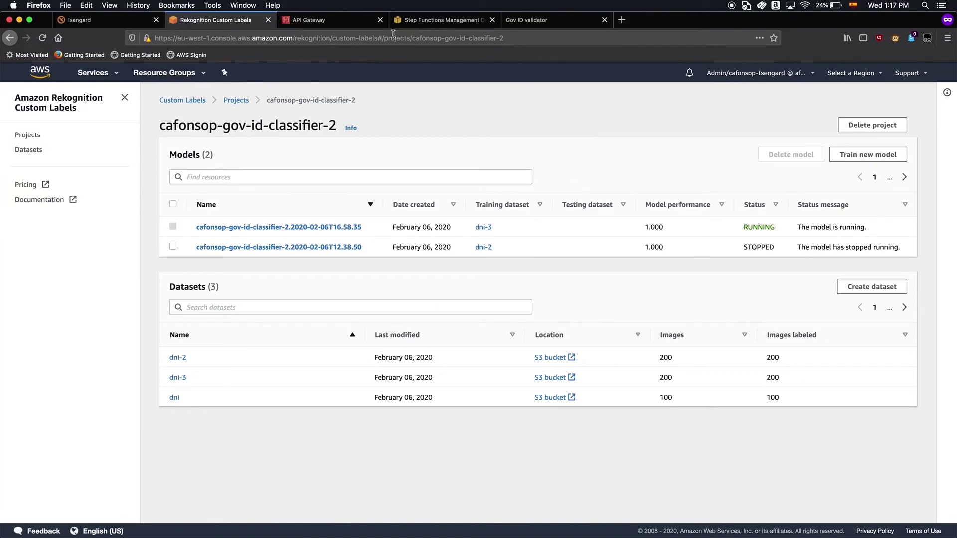
- Switch to API Gateway and view the details and routes of the gov-id-validator API
click(341, 26)
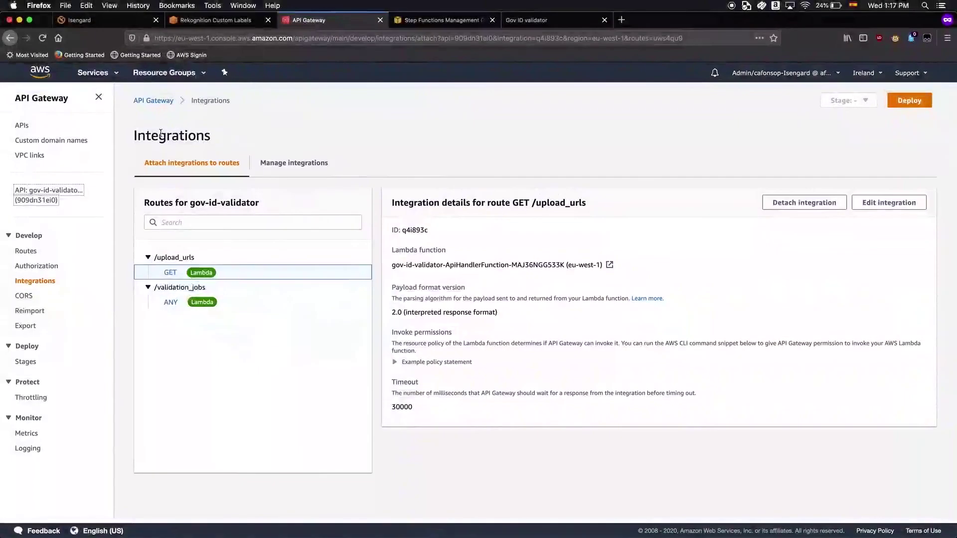
click(65, 191)
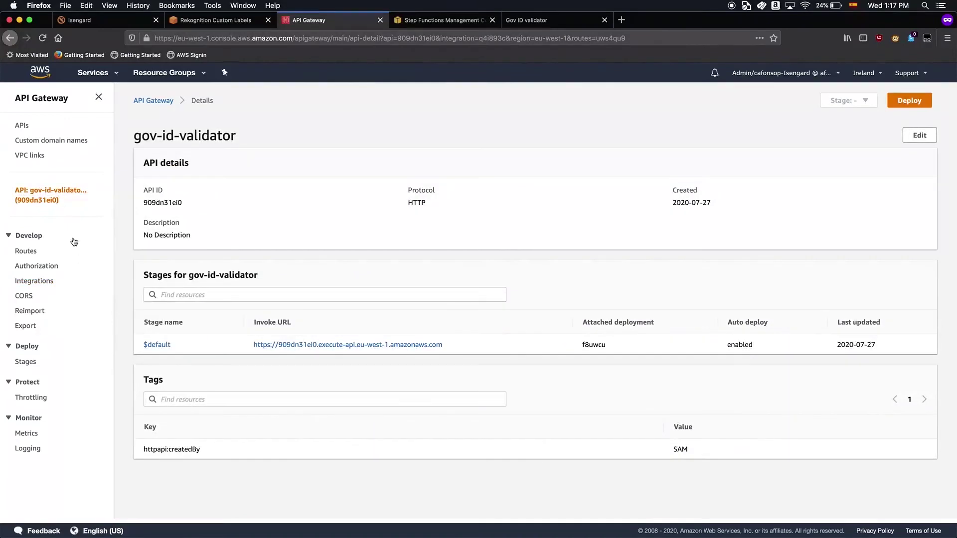
click(25, 251)
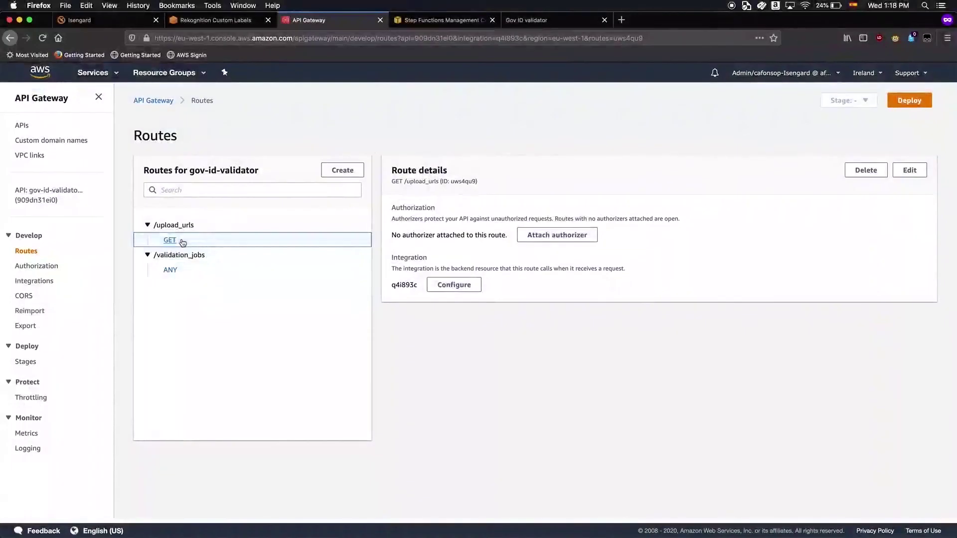
- Switch to Sublime Text and examine how lambda_handler in api.py handles the /validation_jobs and /upload_urls paths
key(super+Tab)
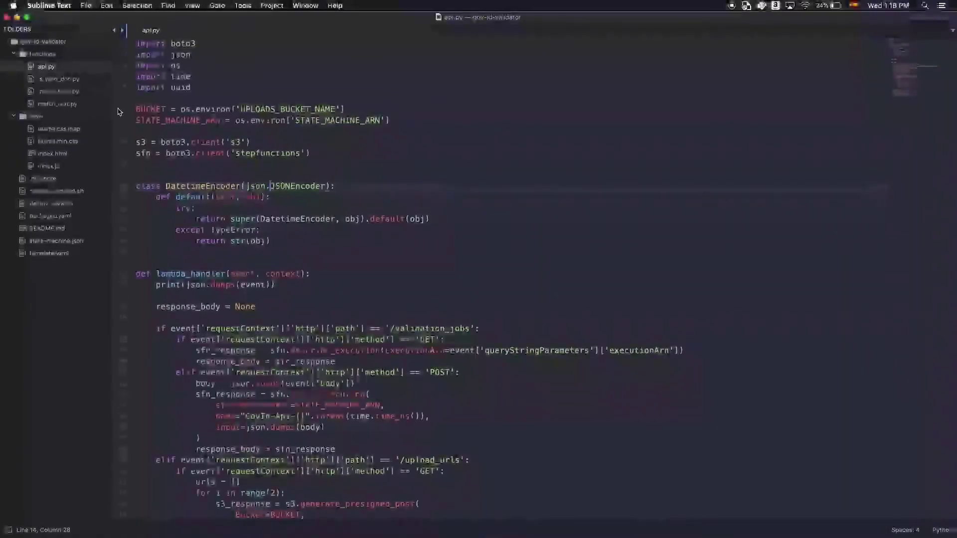
scroll(215, 186, down, 2)
scroll(214, 186, down, 5)
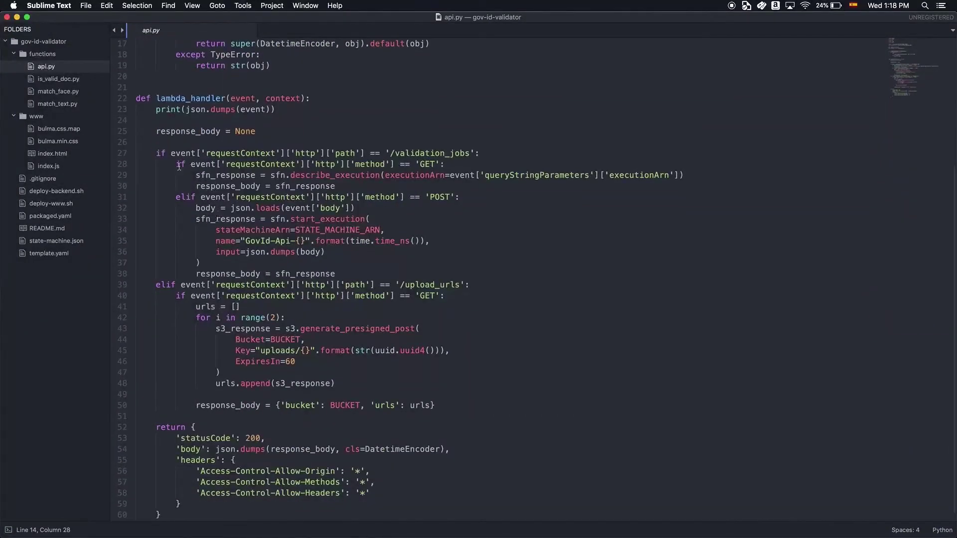
scroll(191, 165, down, 1)
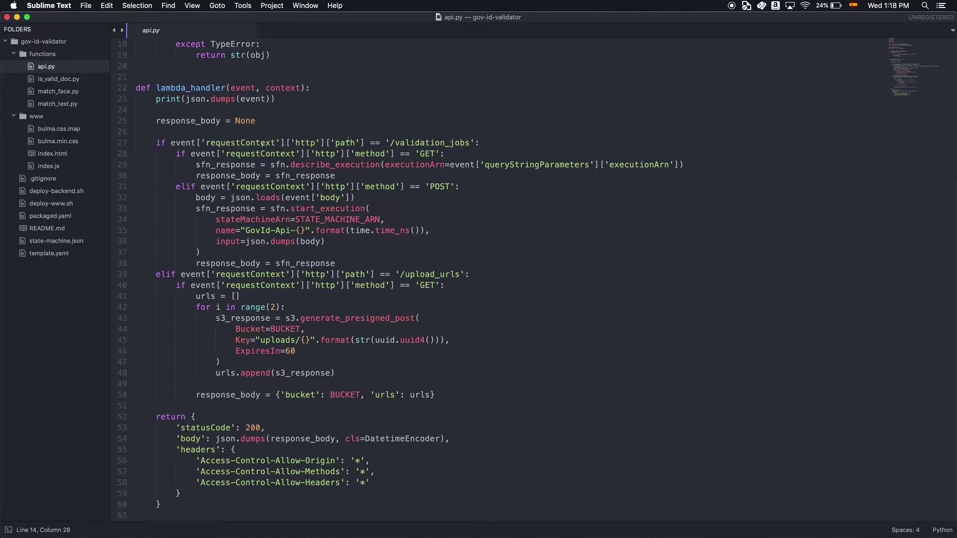
double_click(420, 143)
double_click(420, 274)
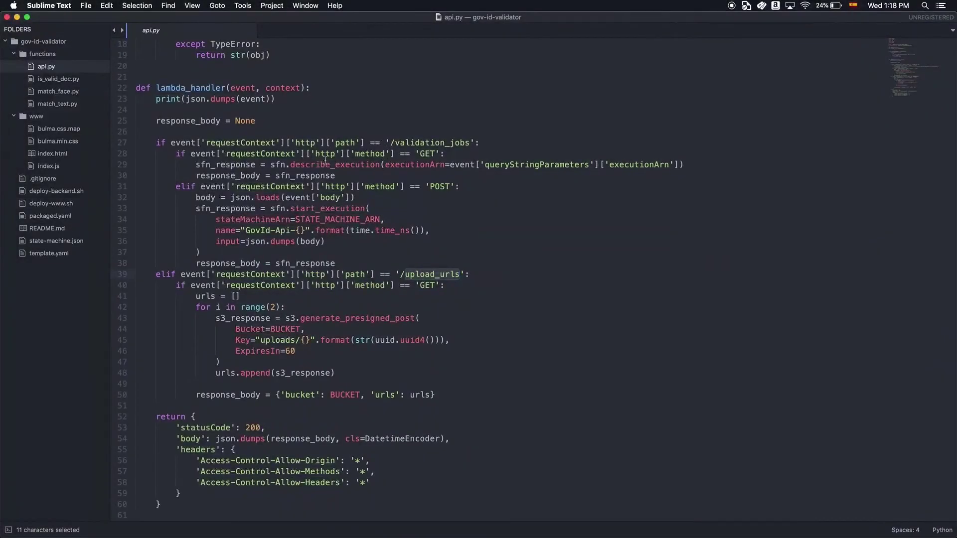
click(270, 165)
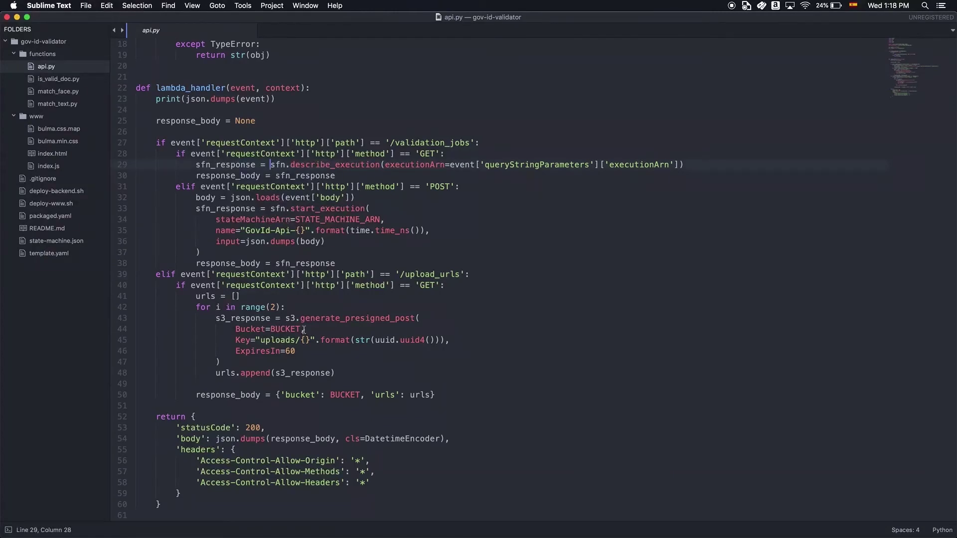
click(276, 359)
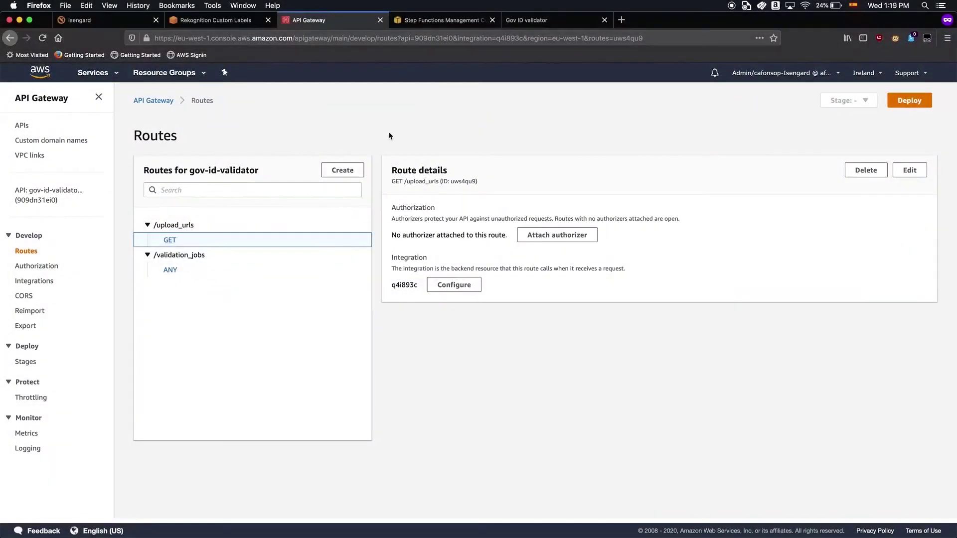
- Switch to Step Functions in Firefox and examine the state machine's definition code and workflow graph from start to end
click(435, 27)
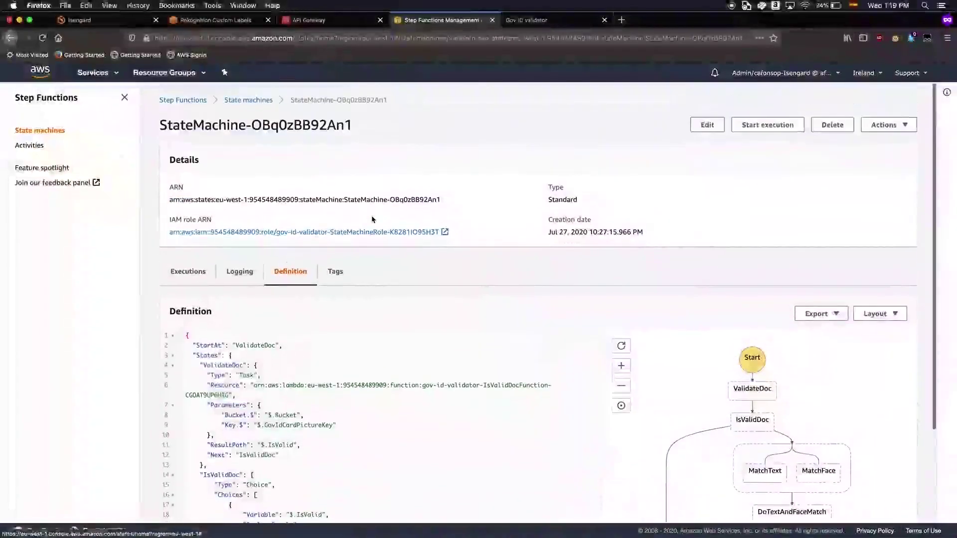
scroll(649, 284, down, 2)
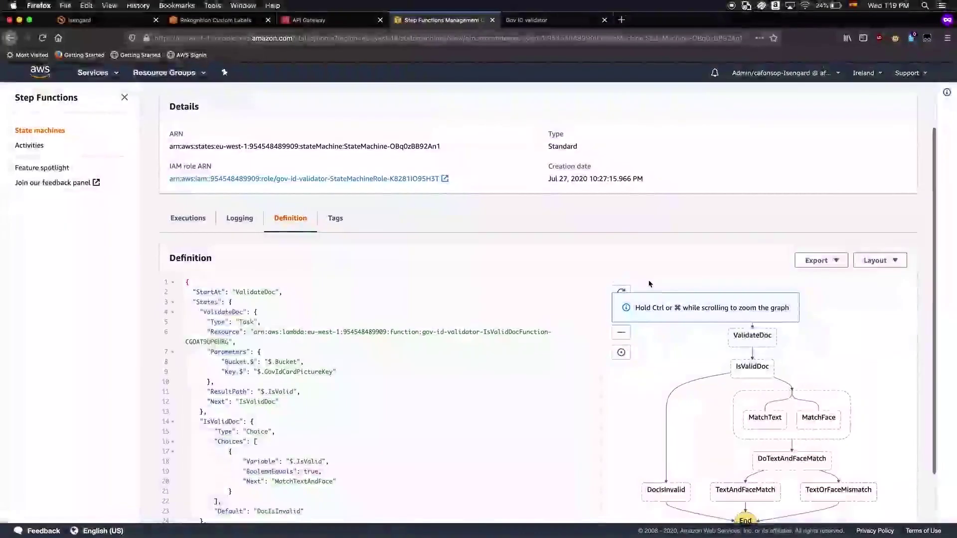
scroll(922, 414, down, 2)
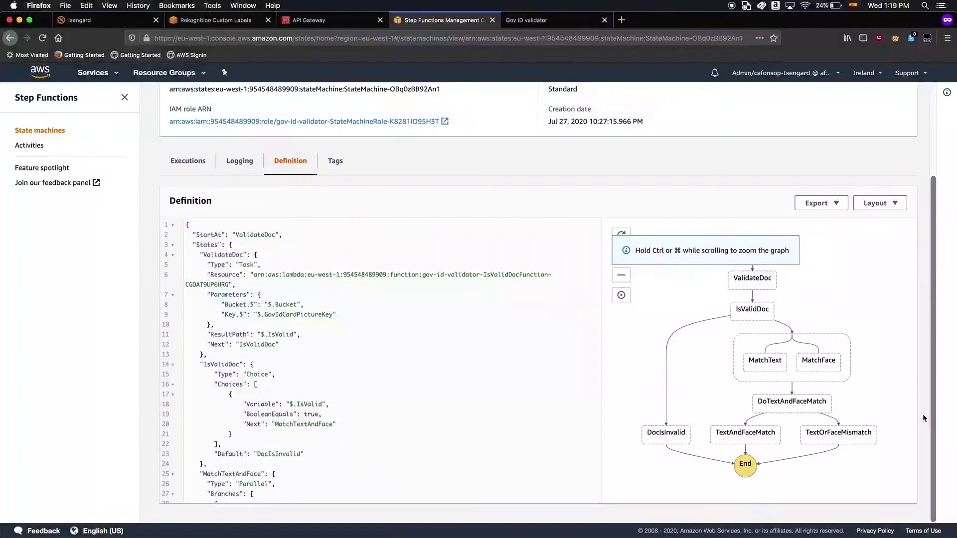
scroll(359, 350, down, 2)
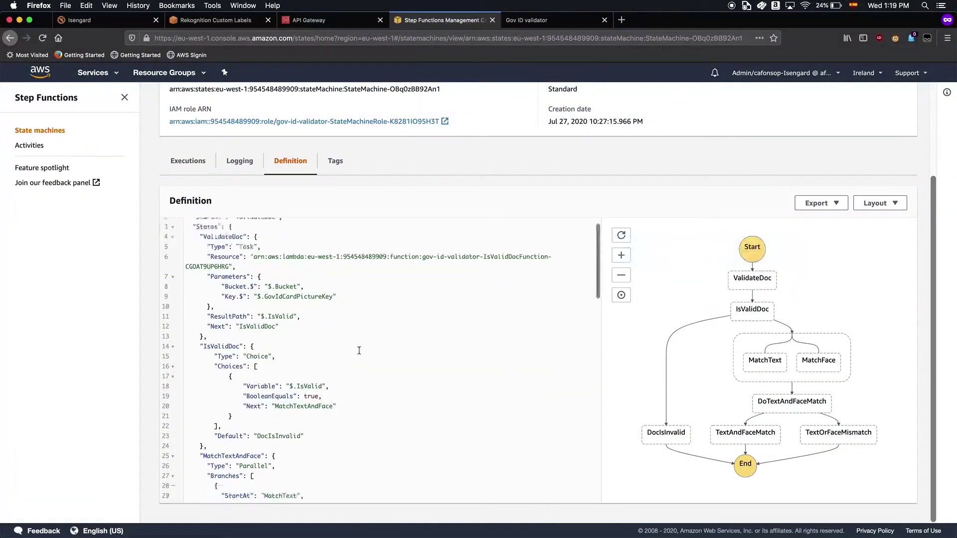
scroll(358, 350, down, 10)
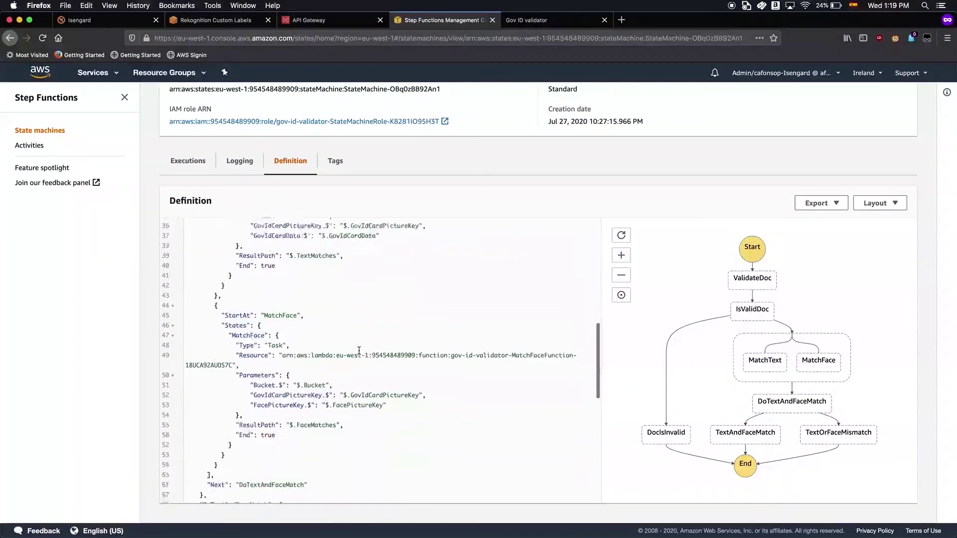
scroll(359, 351, down, 10)
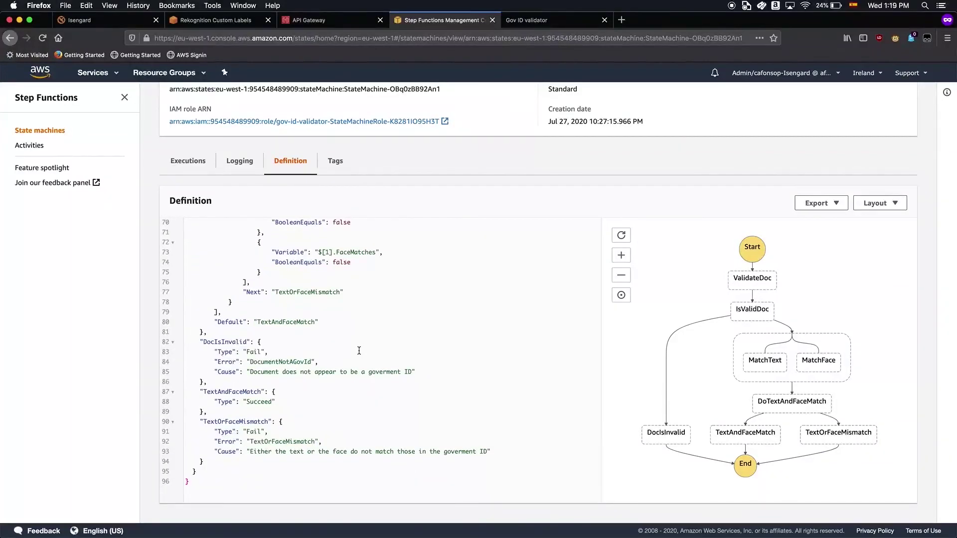
scroll(359, 350, up, 20)
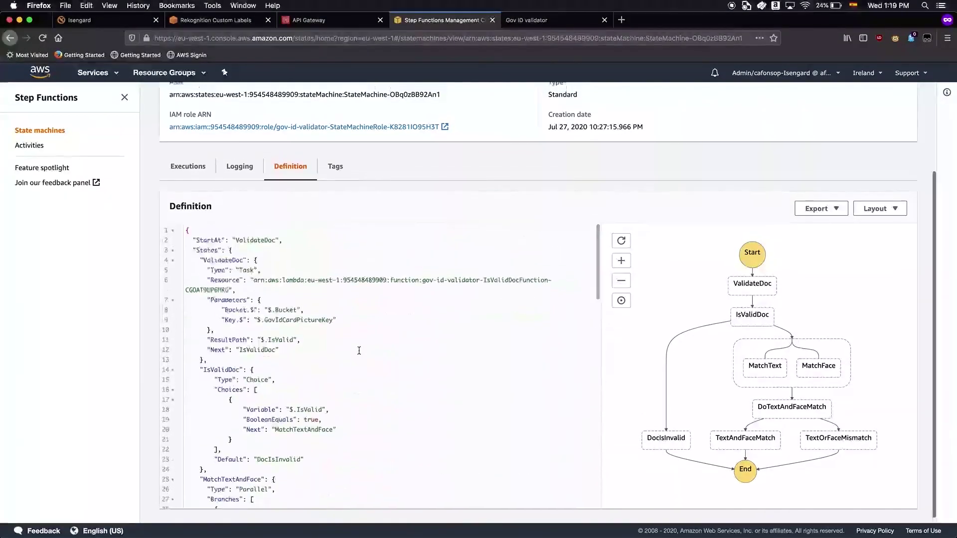